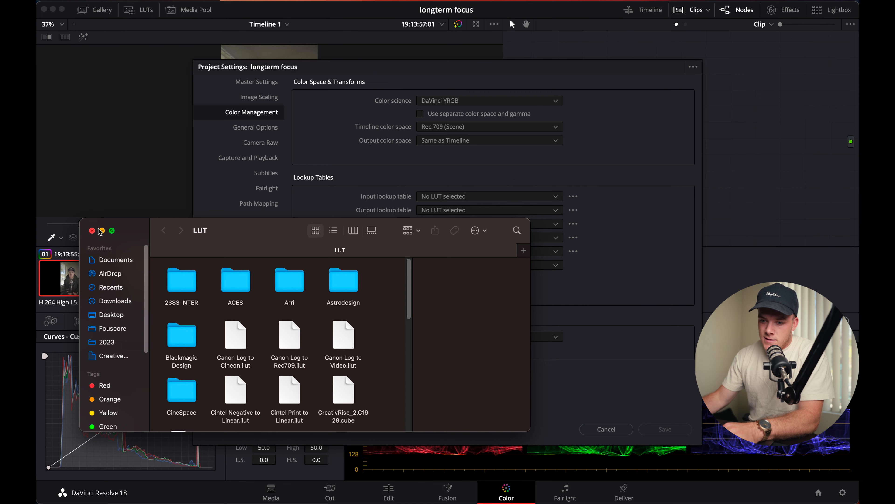
Dismiss the LUT folder and Project Settings windows, and arrange nodes 03 and 04 in a second row beneath nodes 01 and 02
left_click(101, 231)
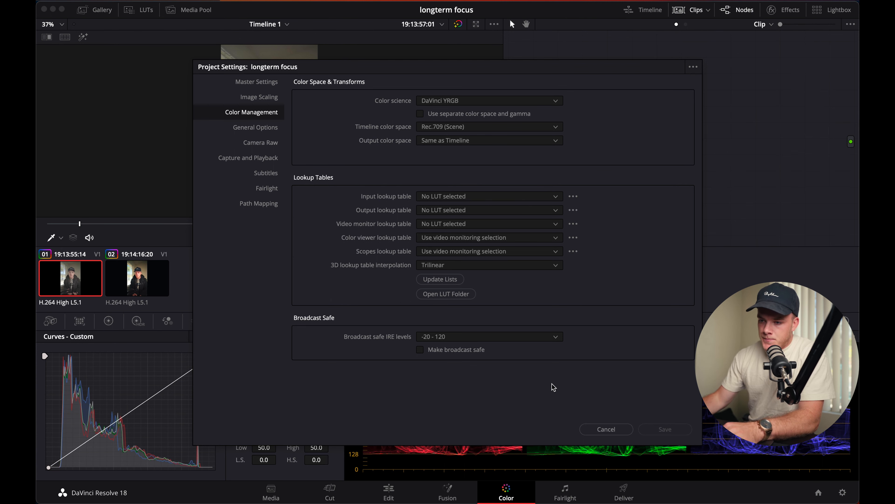
key("Escape")
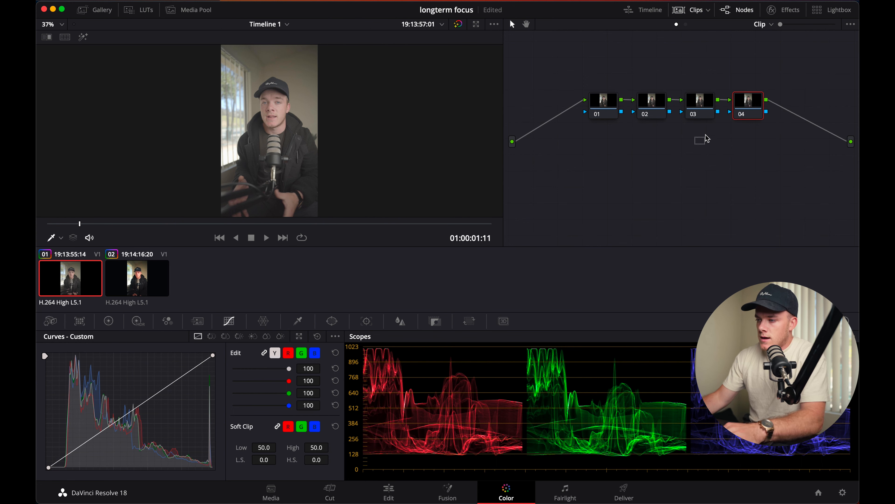
left_click_drag(699, 142, 658, 151)
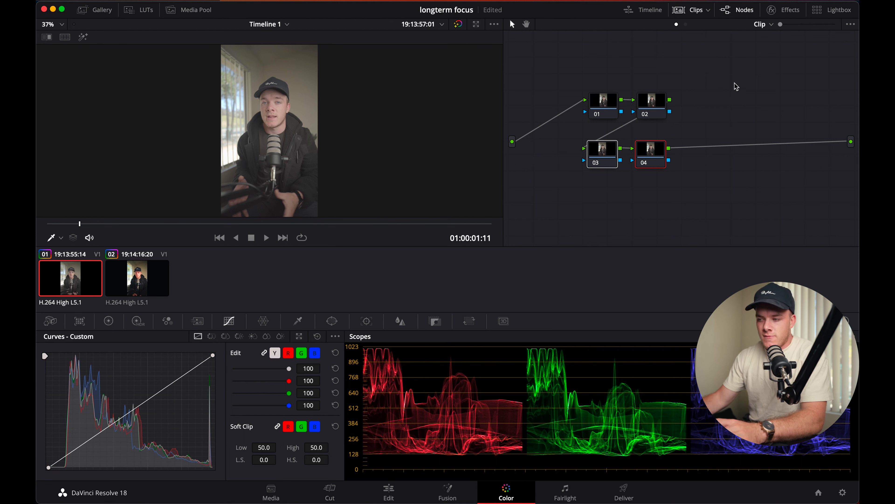
left_click_drag(613, 58, 649, 84)
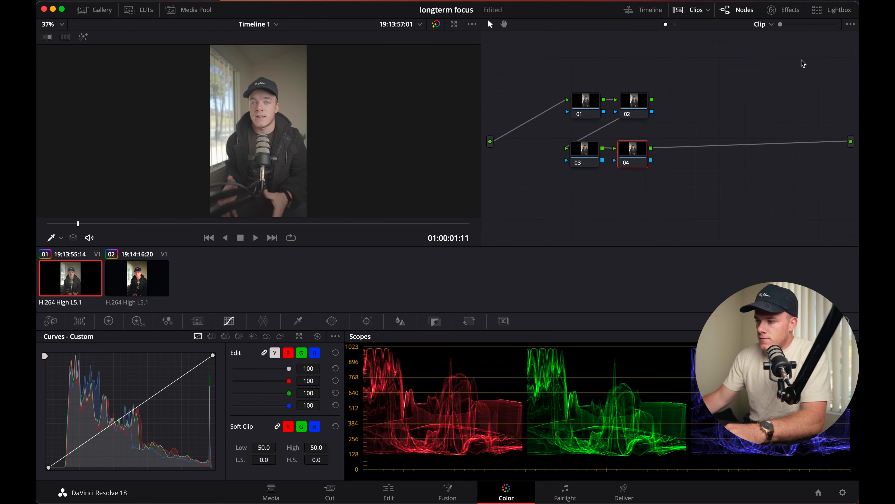
Add the Color Space Transform effect to node 01 and node 04
left_click(788, 16)
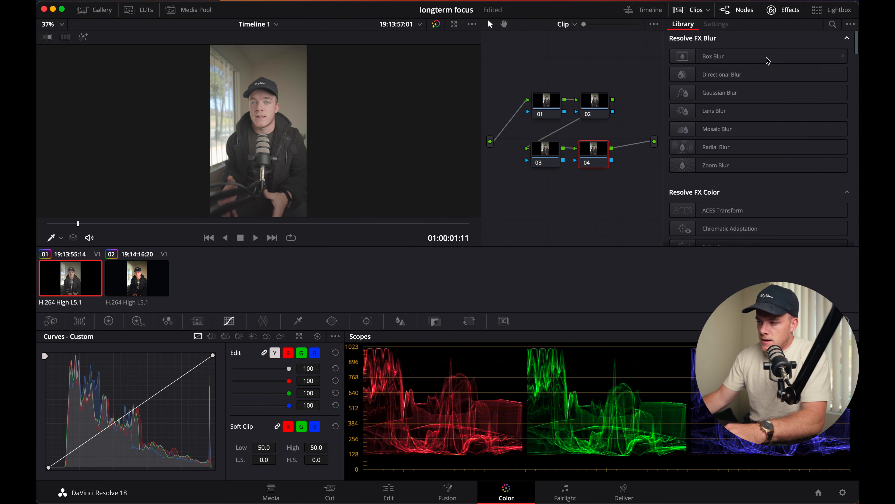
scroll(777, 182, "down", 4)
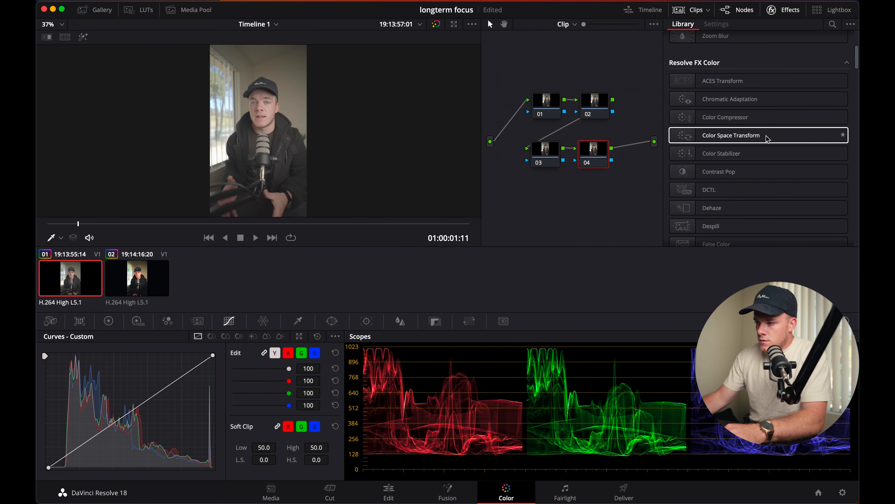
left_click_drag(768, 138, 554, 105)
left_click_drag(758, 136, 596, 161)
Set node 01's Color Space Transform input color space to Sony S-Gamut3.Cine and input gamma to Sony S-Log2
left_click(551, 107)
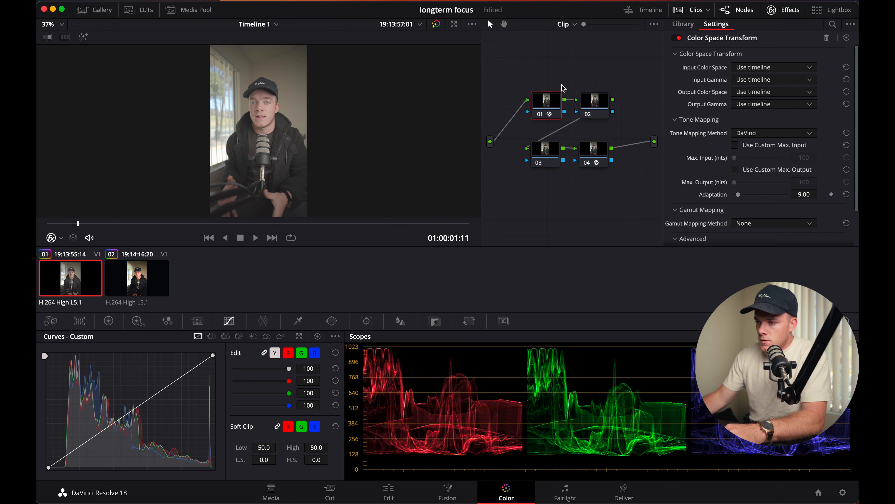
left_click_drag(554, 103, 540, 87)
left_click(786, 66)
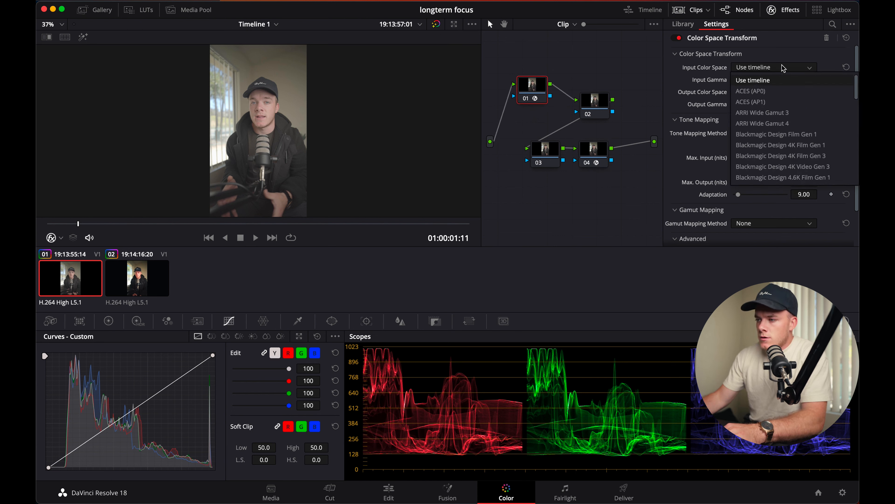
scroll(790, 91, "down", 5)
scroll(792, 106, "down", 3)
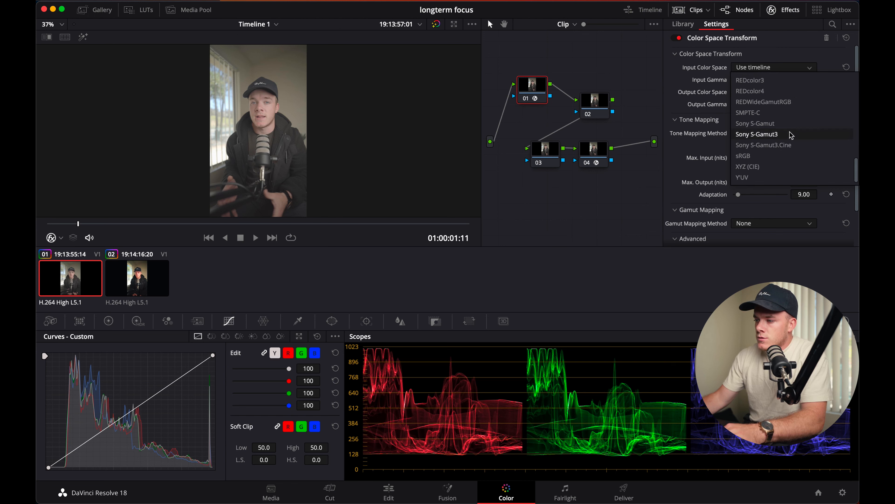
left_click(785, 145)
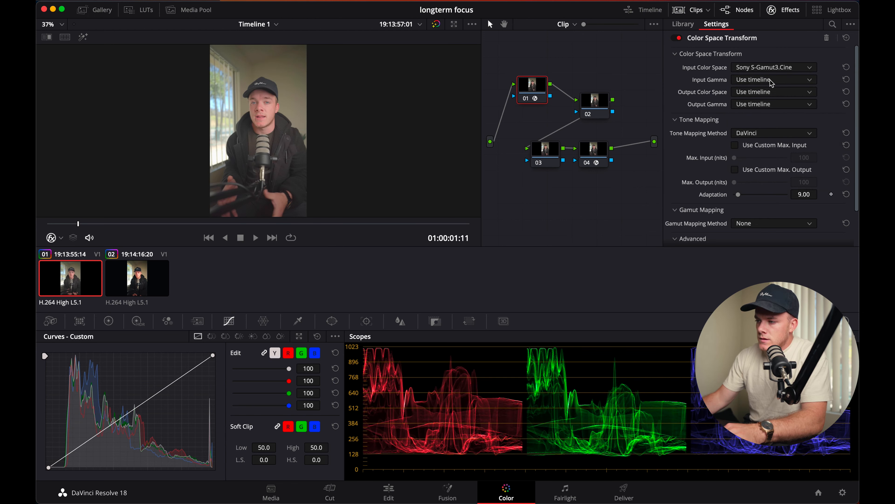
left_click(771, 80)
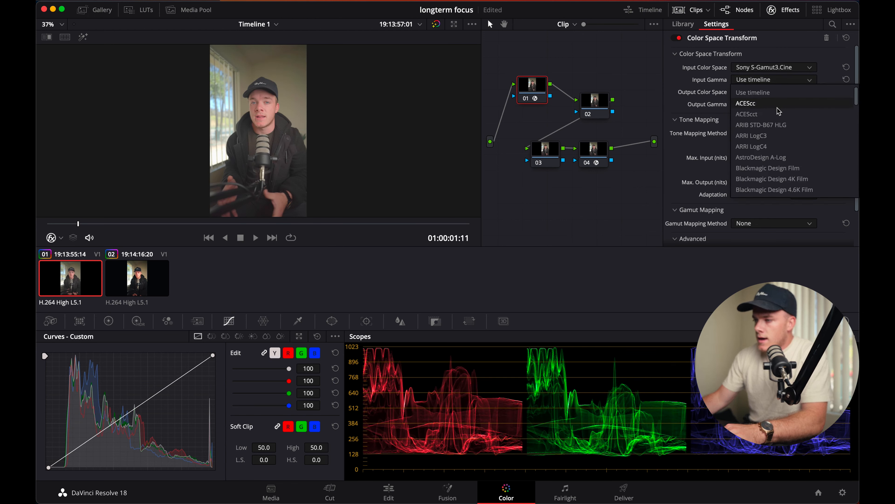
scroll(783, 146, "down", 10)
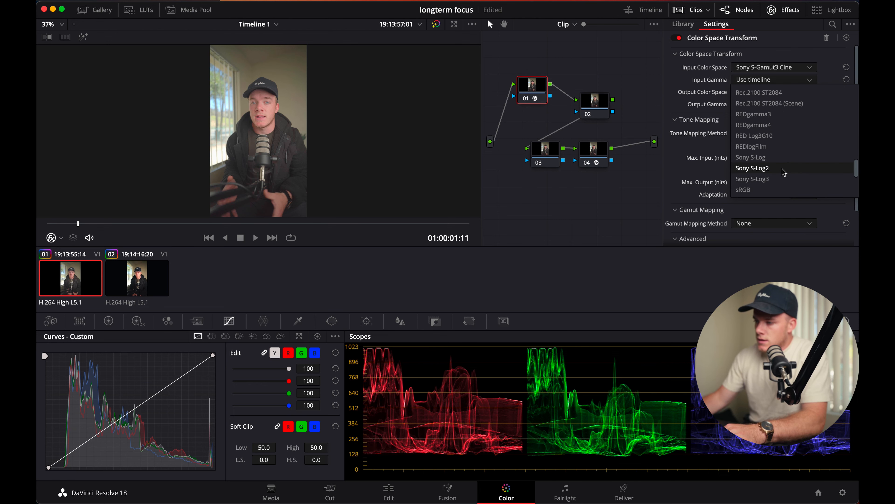
left_click(780, 142)
Set node 01's output color space to DaVinci Wide Gamut and its output gamma to DaVinci Intermediate
left_click(770, 93)
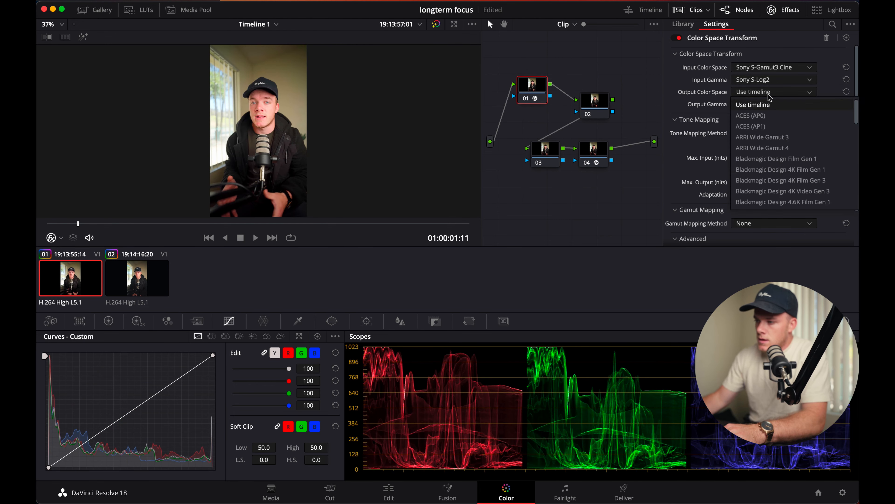
key("d")
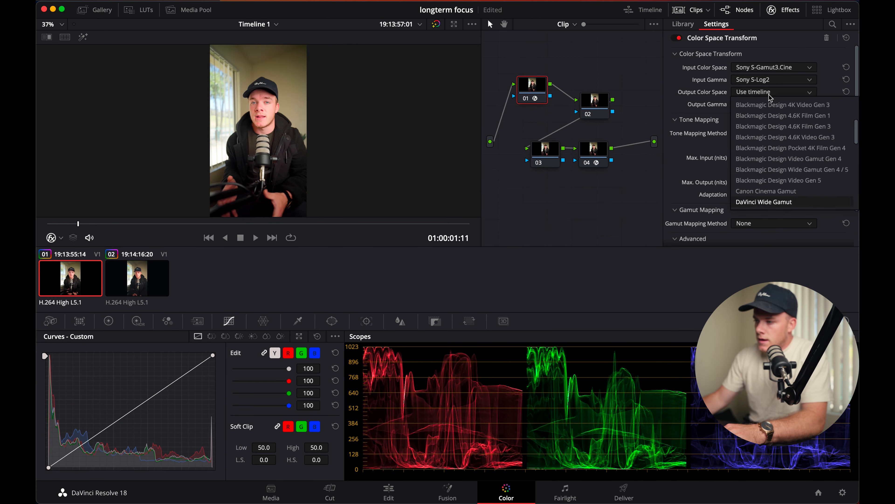
left_click(784, 206)
left_click(773, 104)
scroll(783, 206, "down", 5)
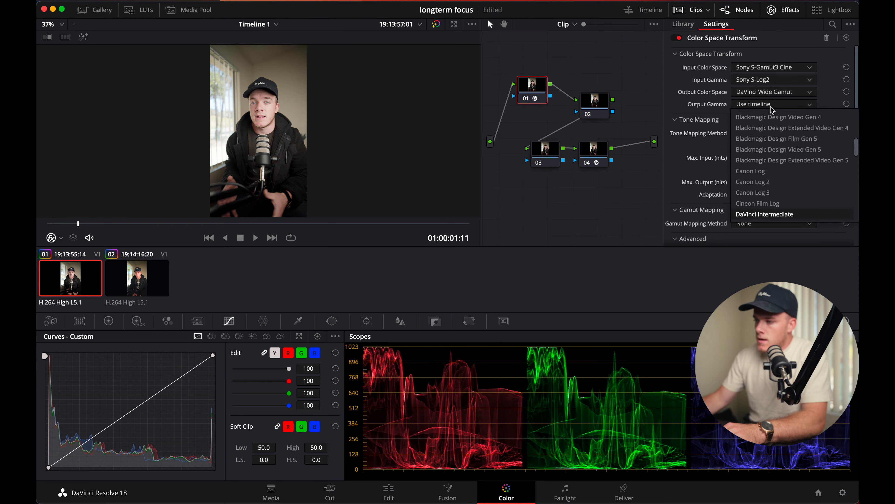
left_click(784, 214)
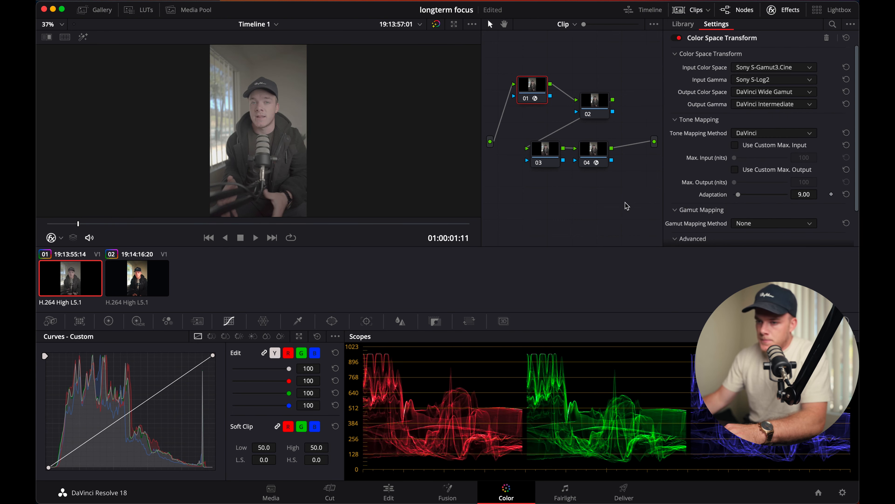
Set node 04's Color Space Transform input color space to DaVinci Wide Gamut and input gamma to DaVinci Intermediate
left_click(601, 157)
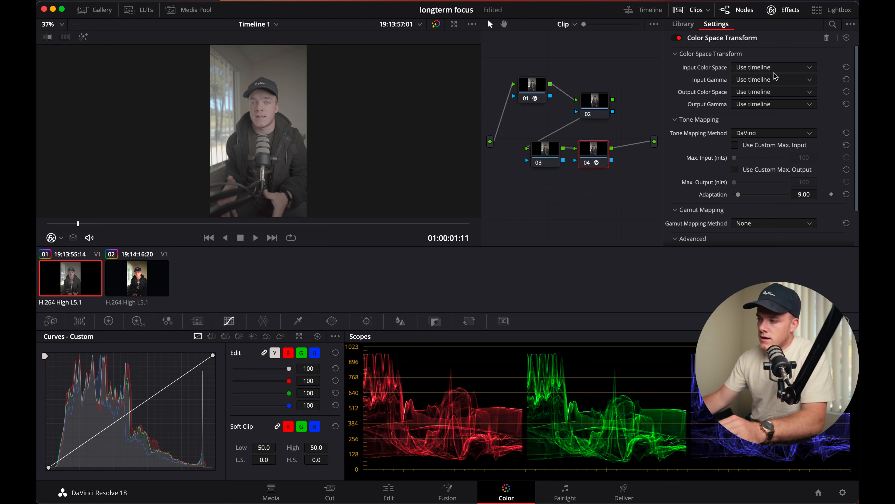
left_click(779, 69)
key("d")
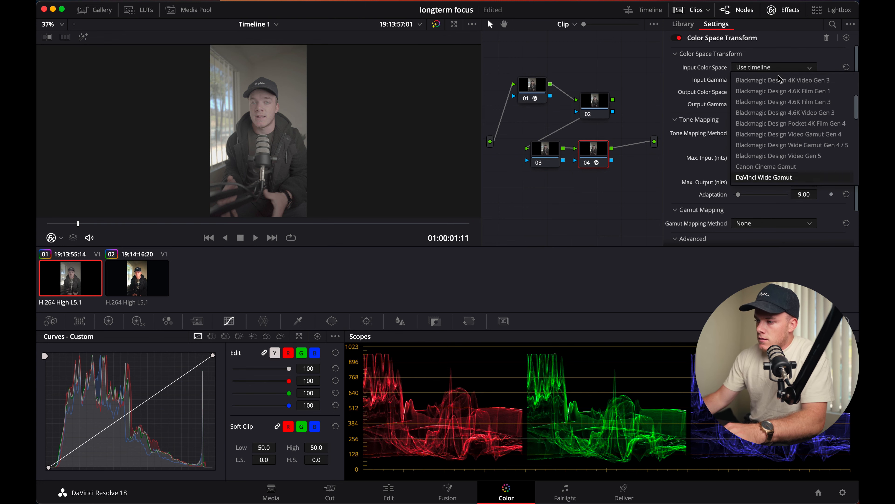
left_click(787, 176)
left_click(779, 82)
key("d")
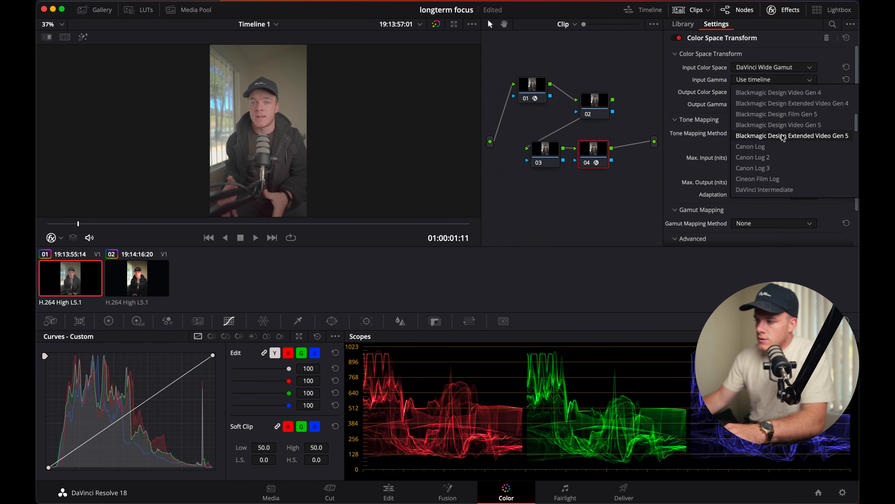
left_click(786, 190)
Set node 04's output color space to Rec.709 and its output gamma to Gamma 2.4
left_click(774, 93)
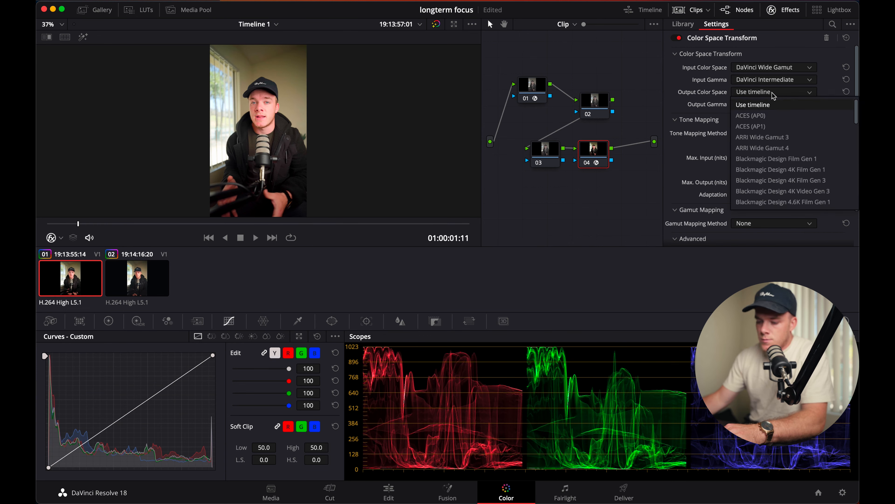
key("r")
left_click(781, 201)
left_click(772, 104)
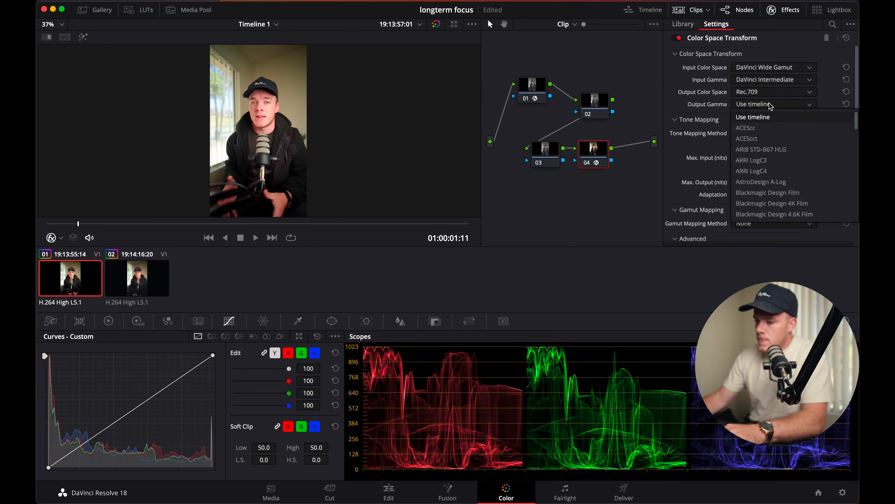
key("g")
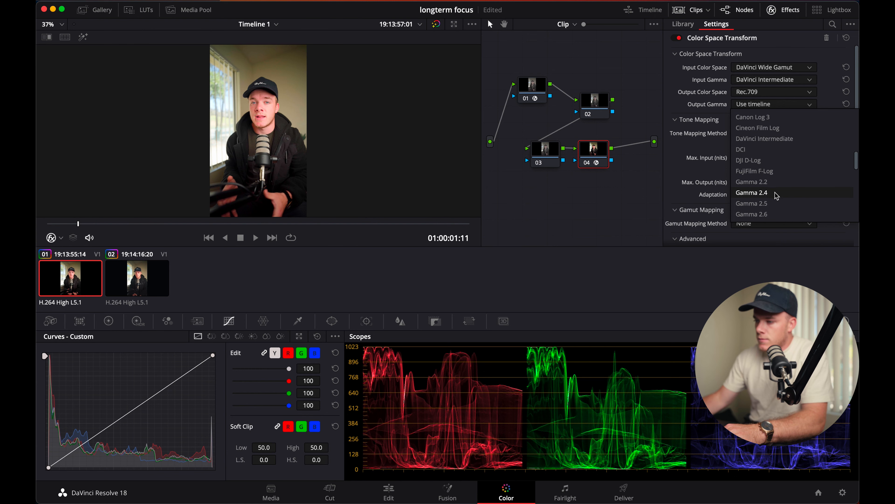
left_click(778, 195)
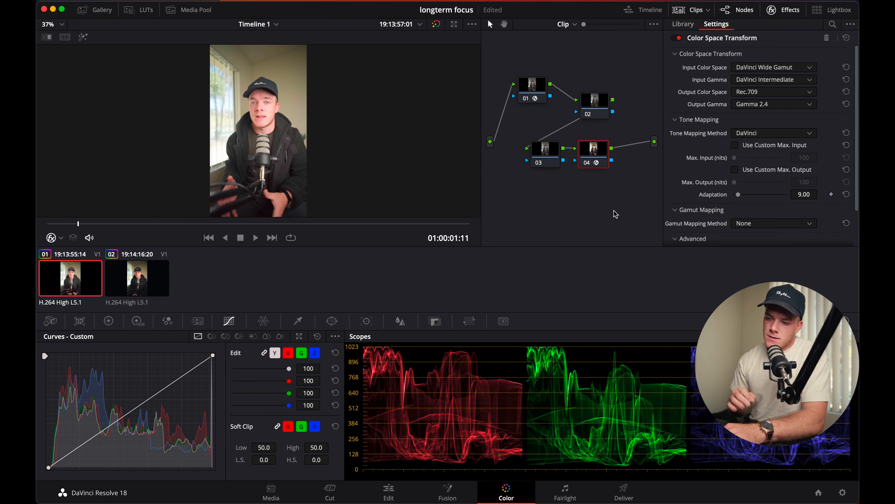
Apply the DWG 2383 D65 LUT from the 2383 INTER collection to node 03
left_click_drag(545, 156, 528, 156)
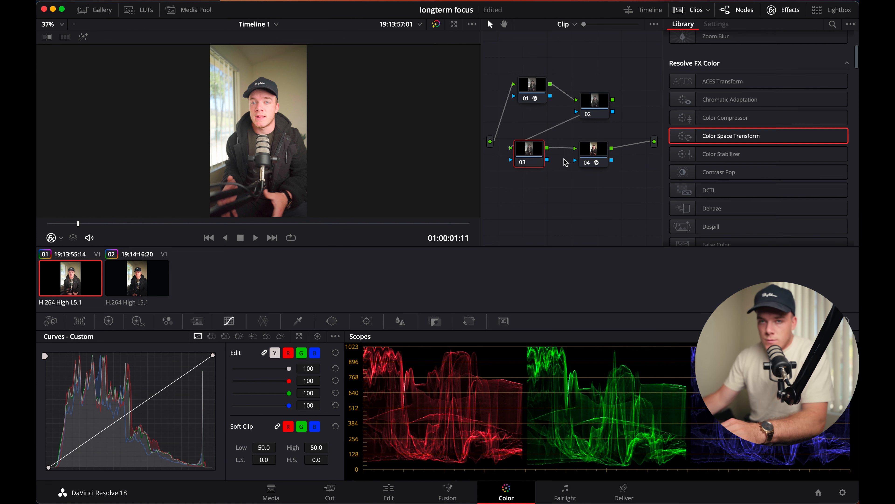
right_click(529, 151)
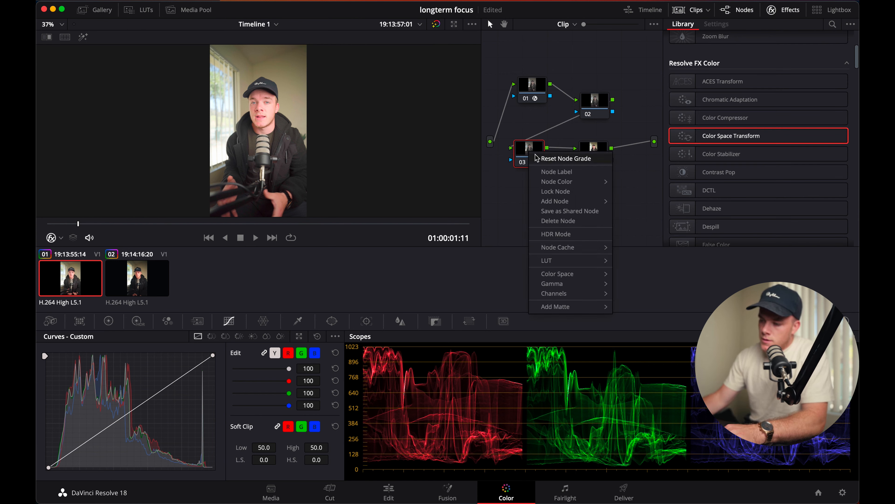
mouse_move(567, 260)
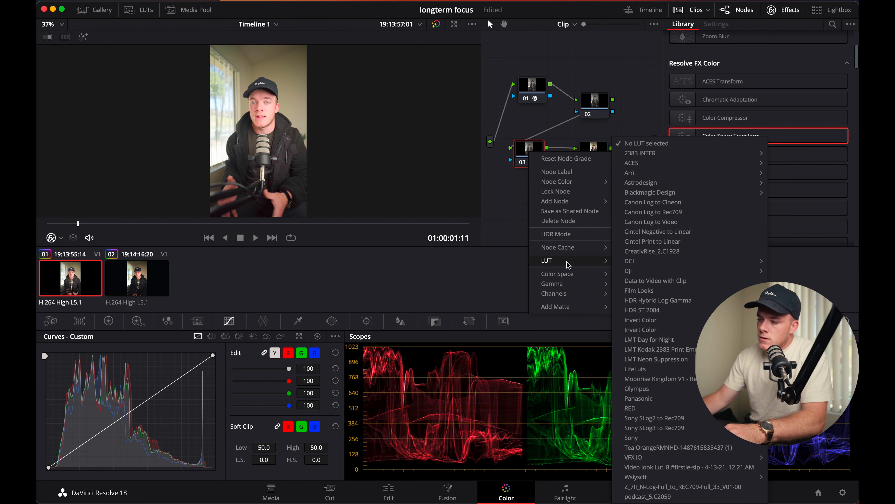
mouse_move(724, 153)
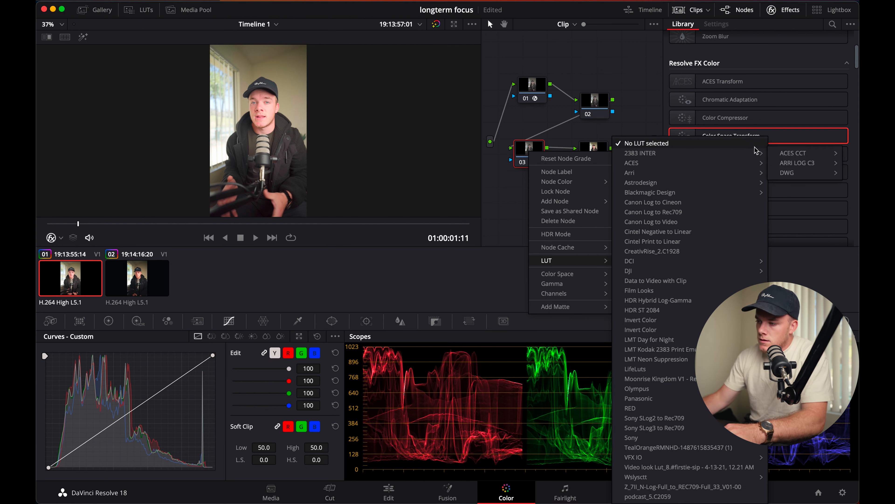
mouse_move(803, 175)
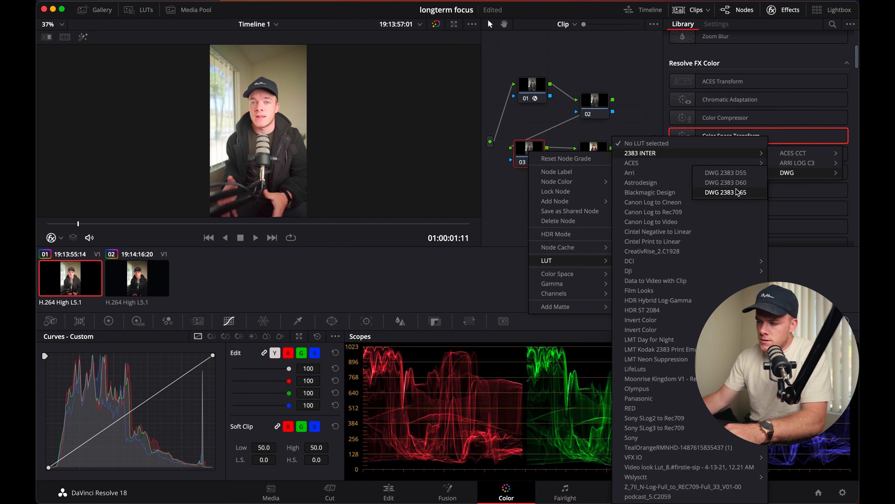
left_click(738, 192)
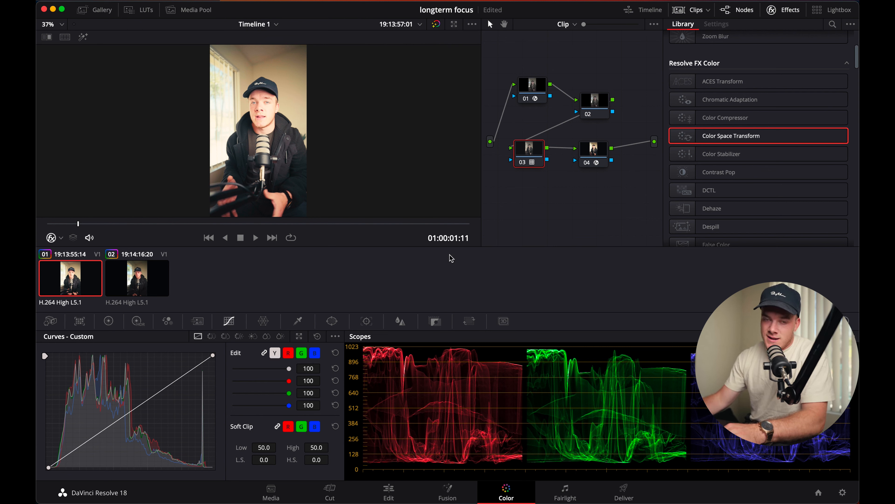
Set node 03's key output gain to 0.500 to reduce the LUT's strength
left_click(436, 322)
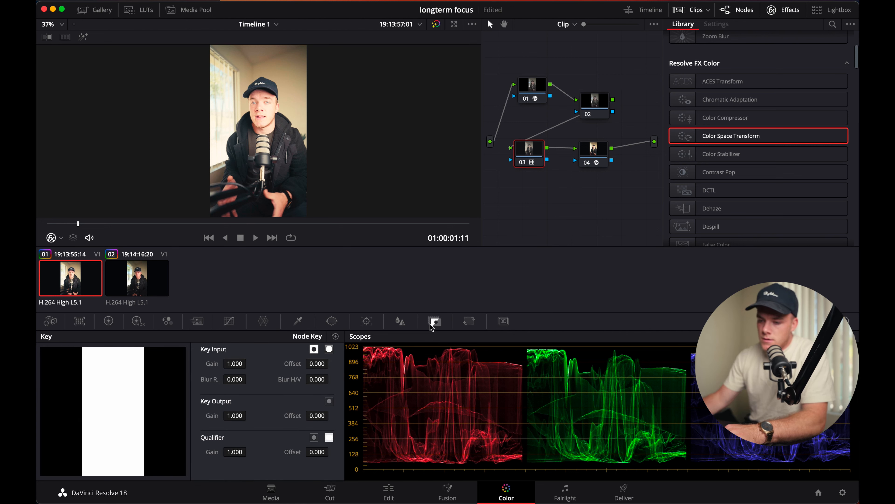
left_click_drag(237, 416, 237, 417)
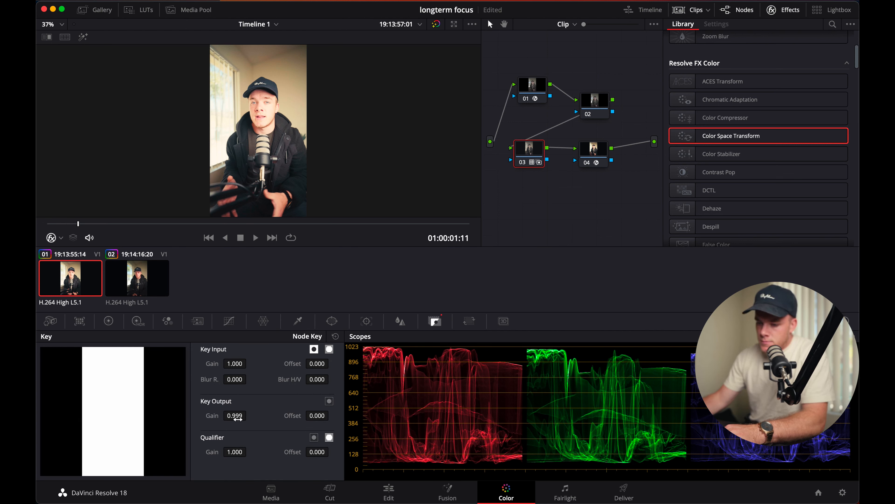
left_click(238, 417)
type("5")
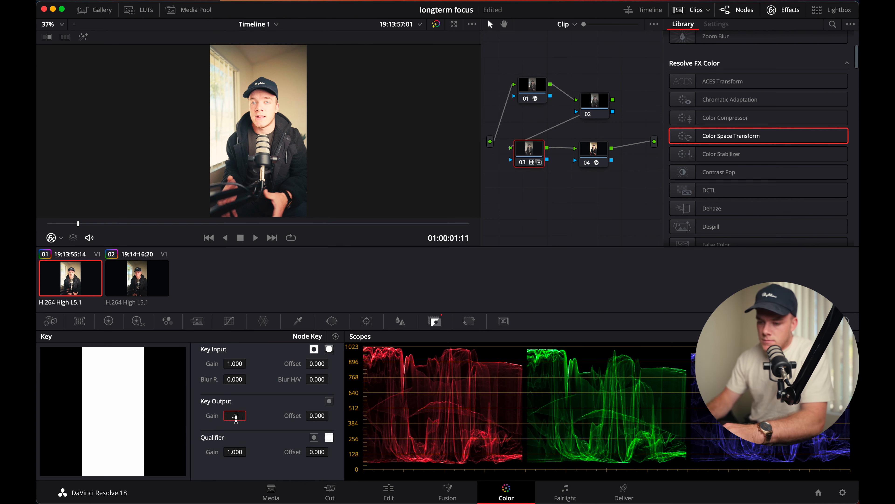
key("Return")
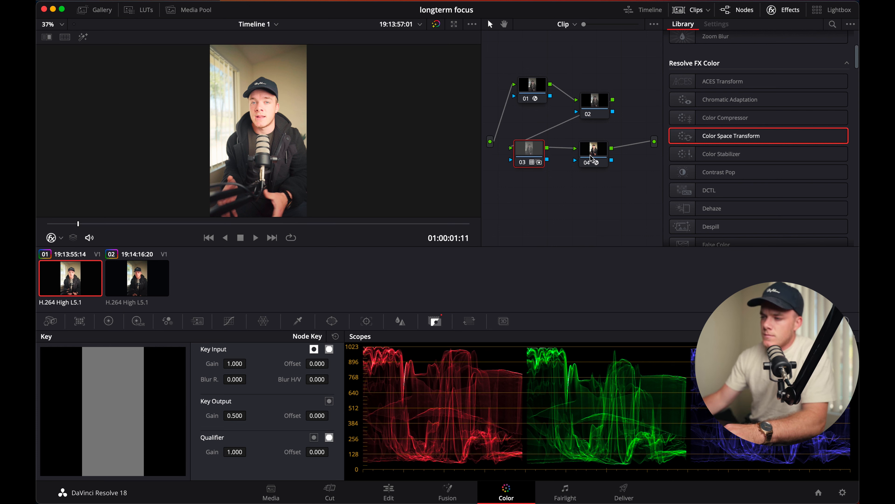
For node 02, set the HDR color wheels' color space to DaVinci Wide Gamut and gamma to DaVinci Intermediate
left_click_drag(596, 103, 599, 93)
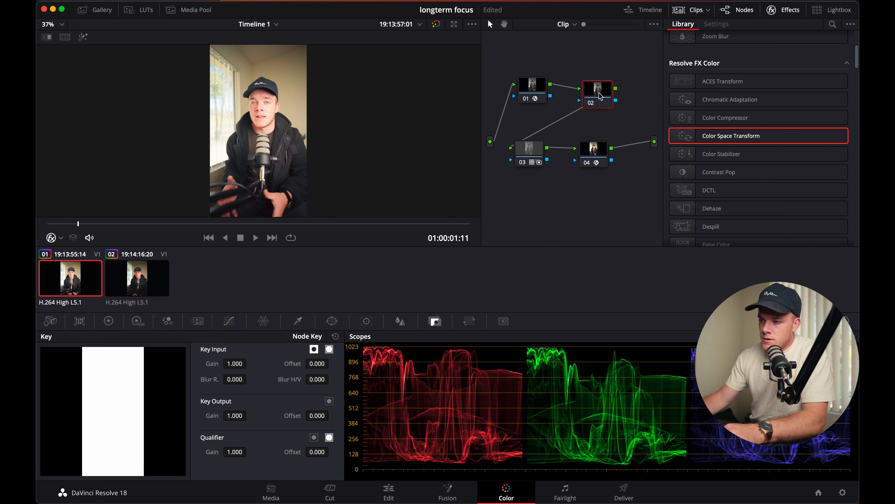
left_click(137, 321)
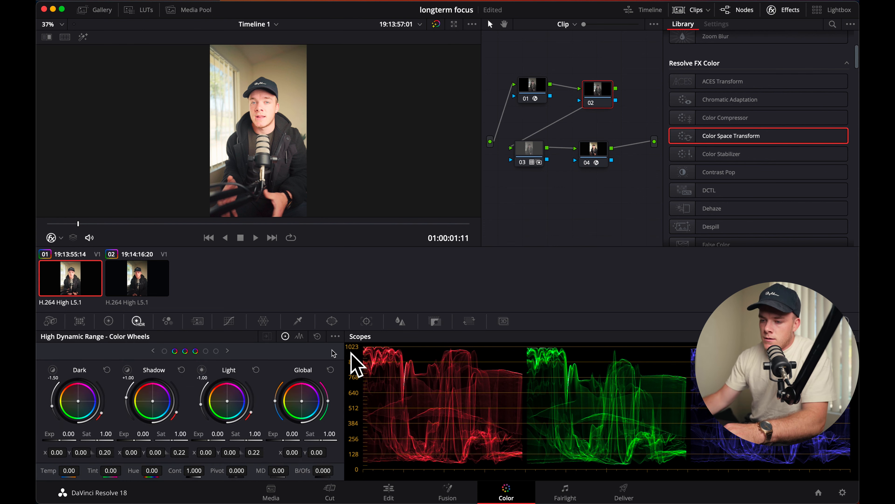
left_click(335, 336)
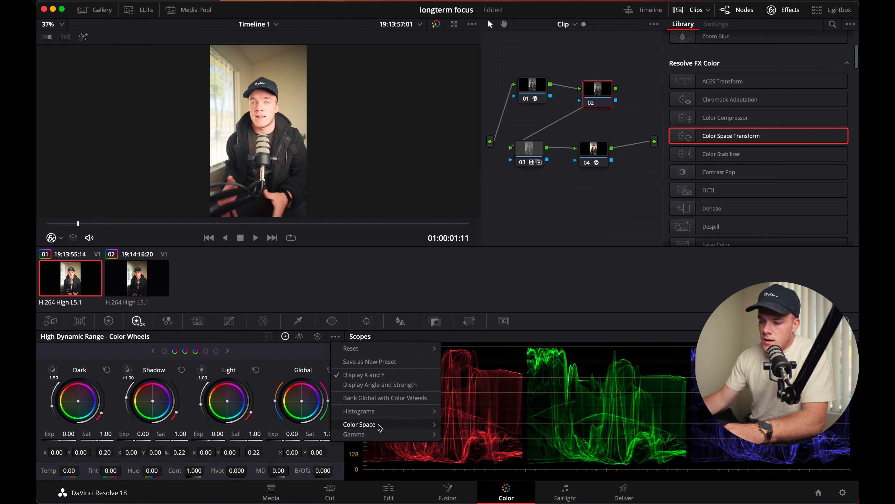
mouse_move(359, 424)
left_click(494, 251)
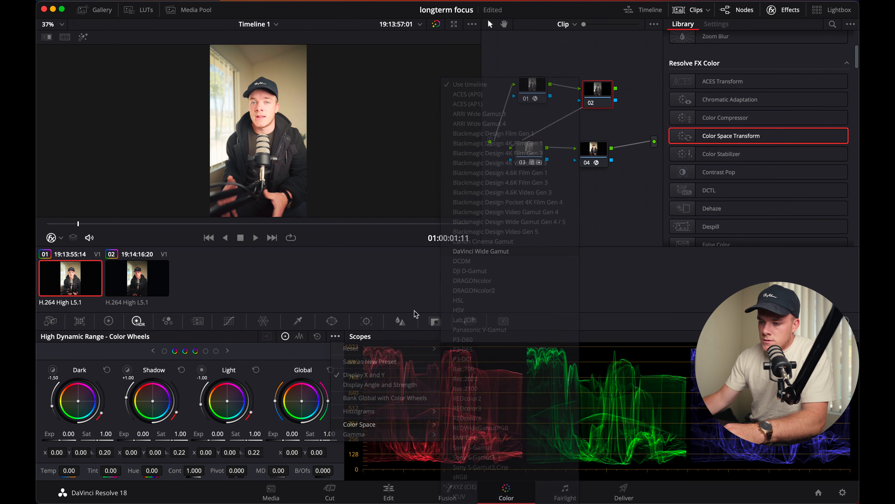
mouse_move(366, 435)
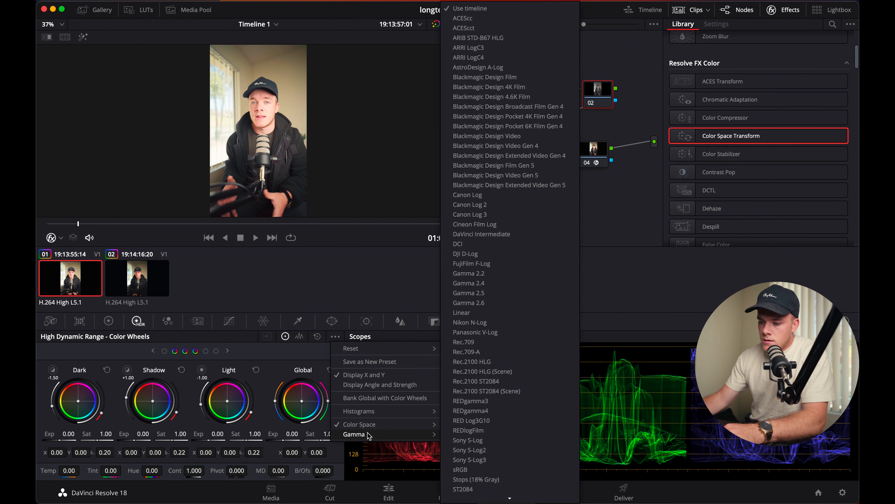
left_click(511, 235)
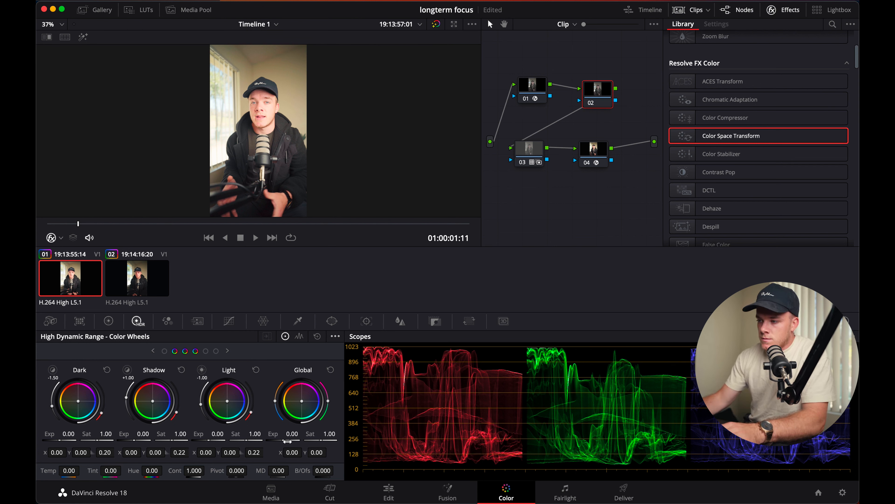
Lower node 02's Global exposure in the HDR wheels to -1.35
mouse_move(284, 440)
left_mouse_down()
mouse_move(78, 430)
mouse_move(283, 440)
left_mouse_up()
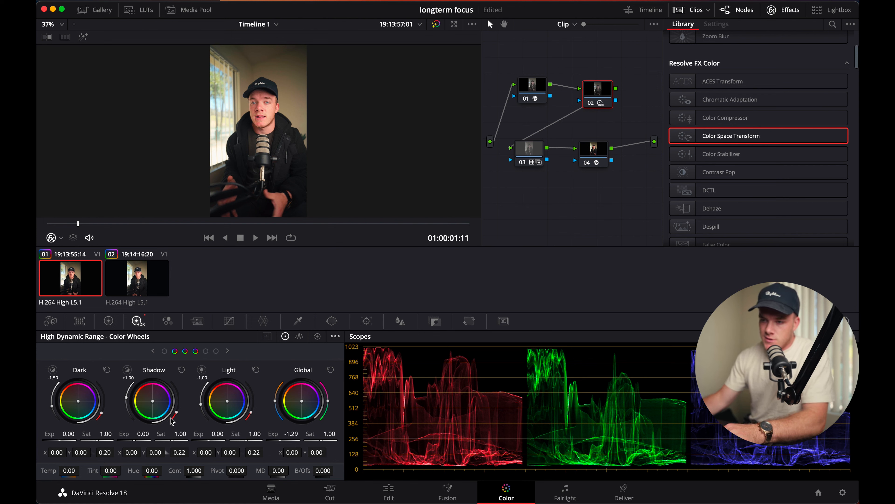
left_click_drag(280, 439, 267, 438)
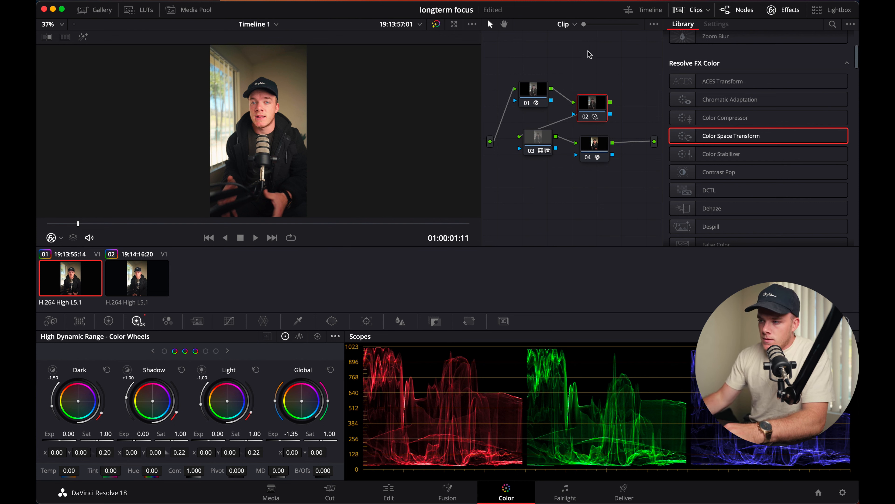
Grab a still of the graded frame and save it to the PowerGrade 1 album
left_click(95, 9)
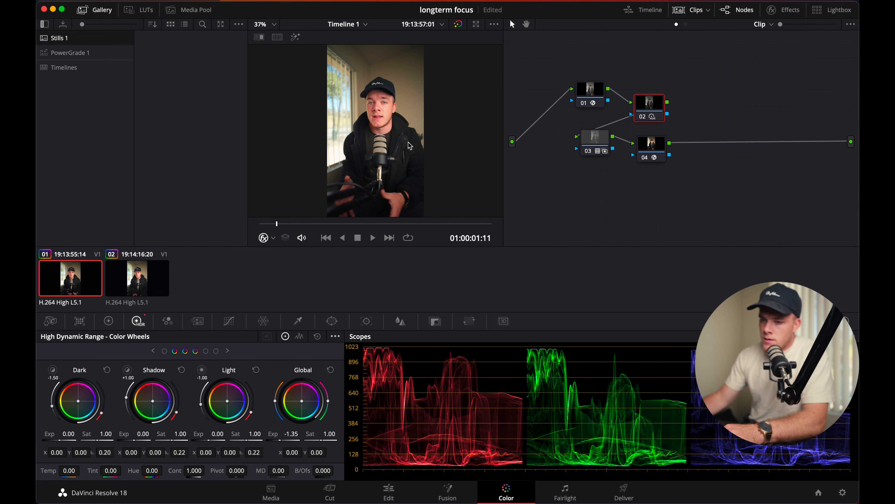
right_click(367, 99)
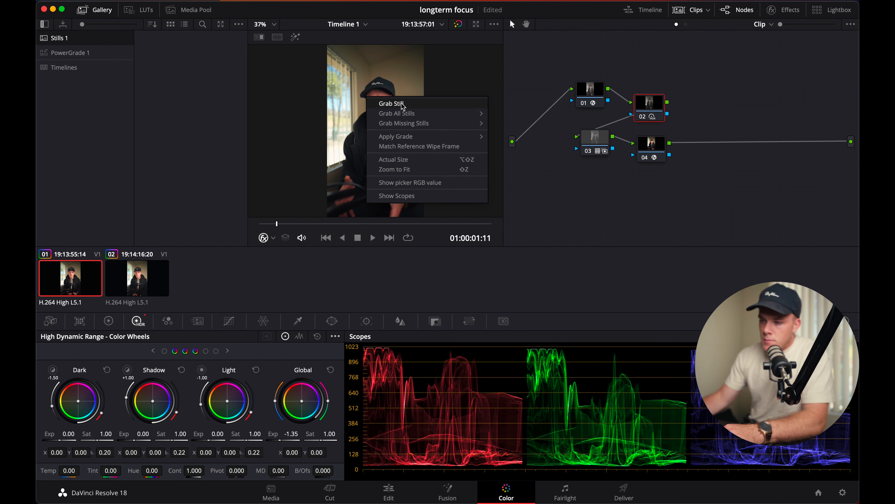
left_click(403, 103)
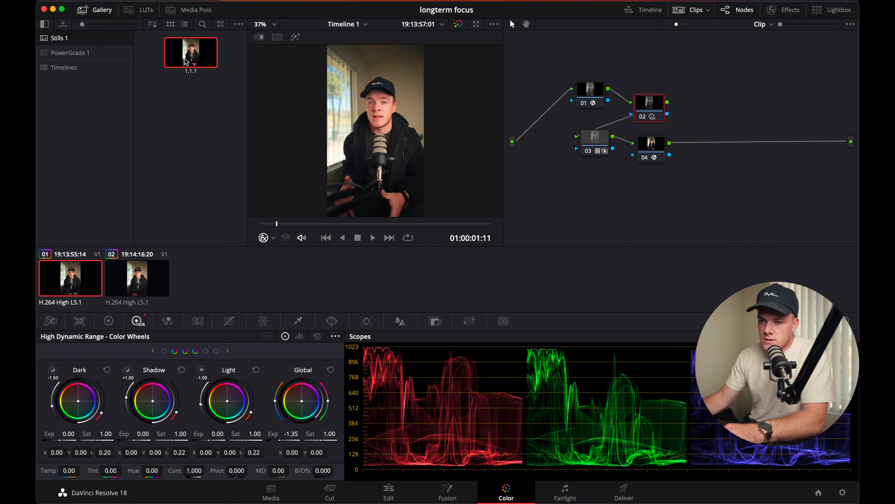
left_click_drag(186, 63, 88, 56)
left_click(90, 58)
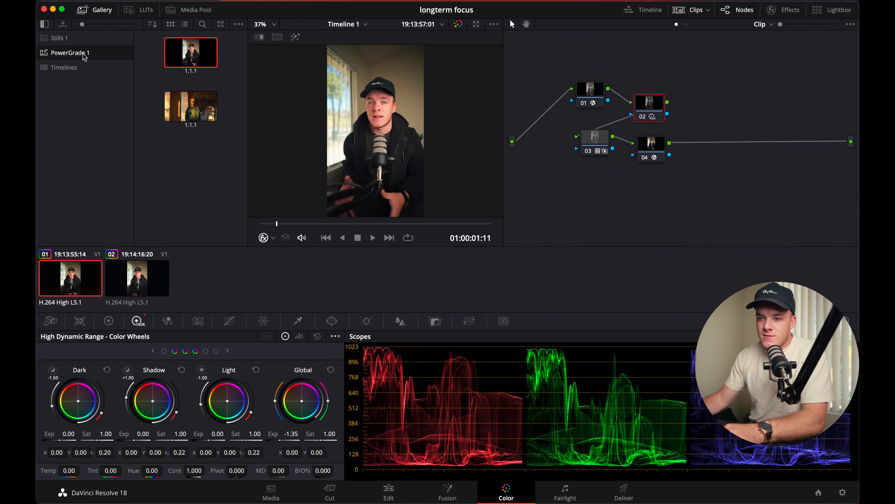
Delete all four nodes from clip 01's node graph to strip its grade
right_click(189, 54)
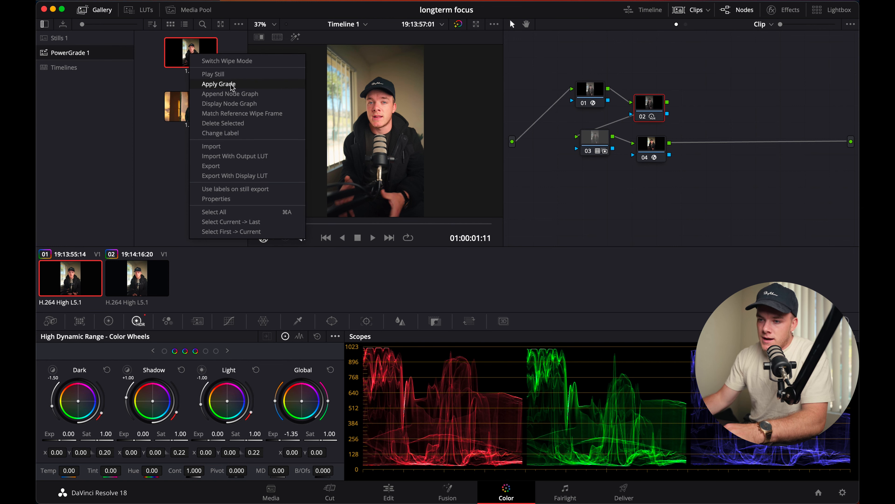
left_click(563, 78)
left_click_drag(569, 57, 714, 198)
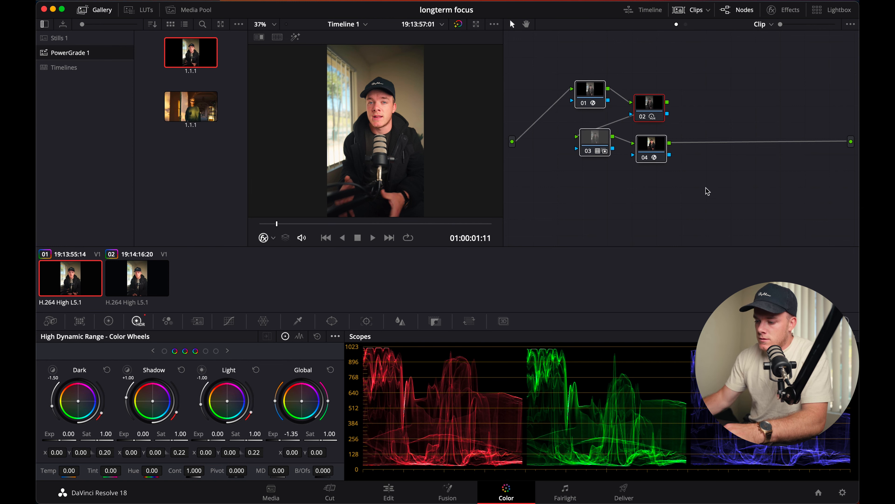
key("Delete")
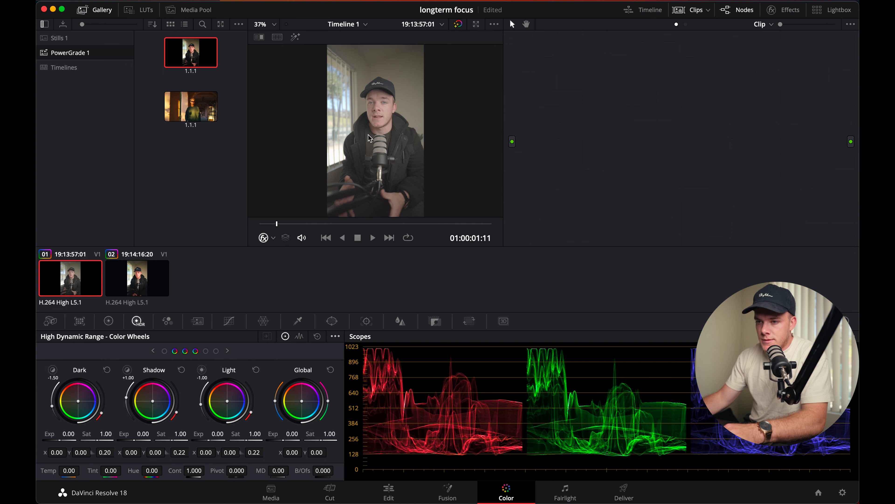
Apply the grade of the newly saved PowerGrade 1 still to clip 01 and check it at a later frame
right_click(191, 57)
left_click(211, 83)
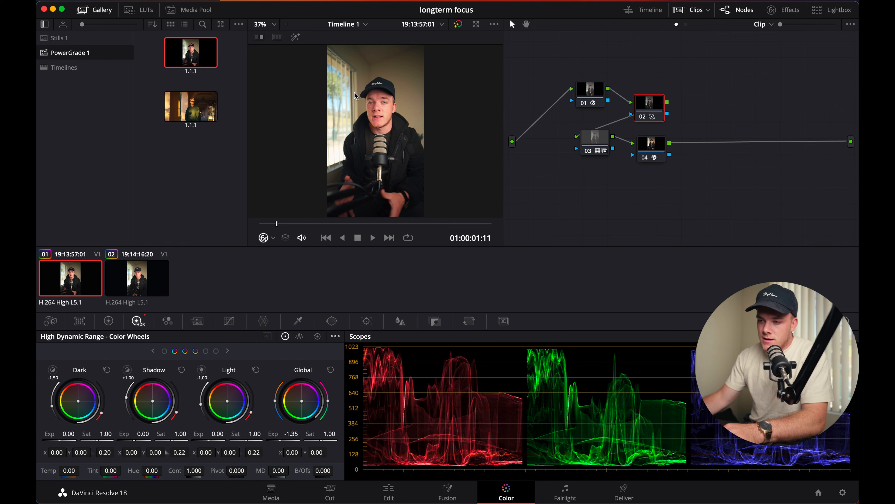
left_click(312, 223)
left_click(310, 224)
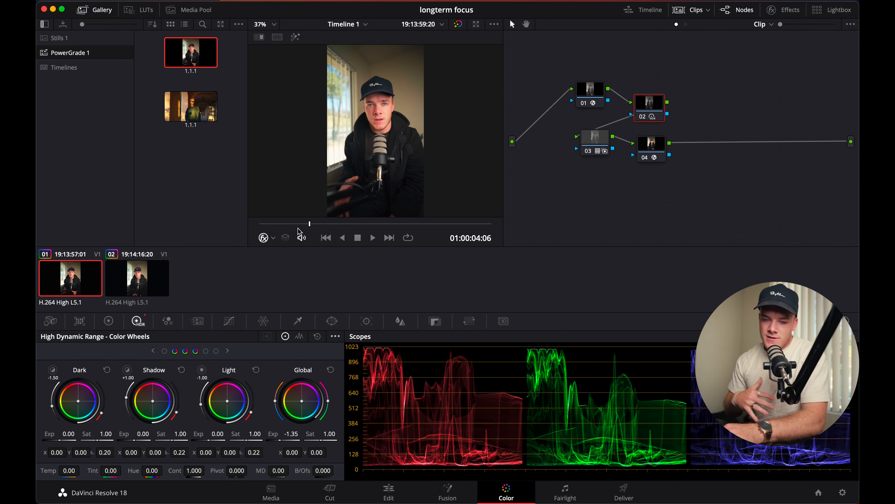